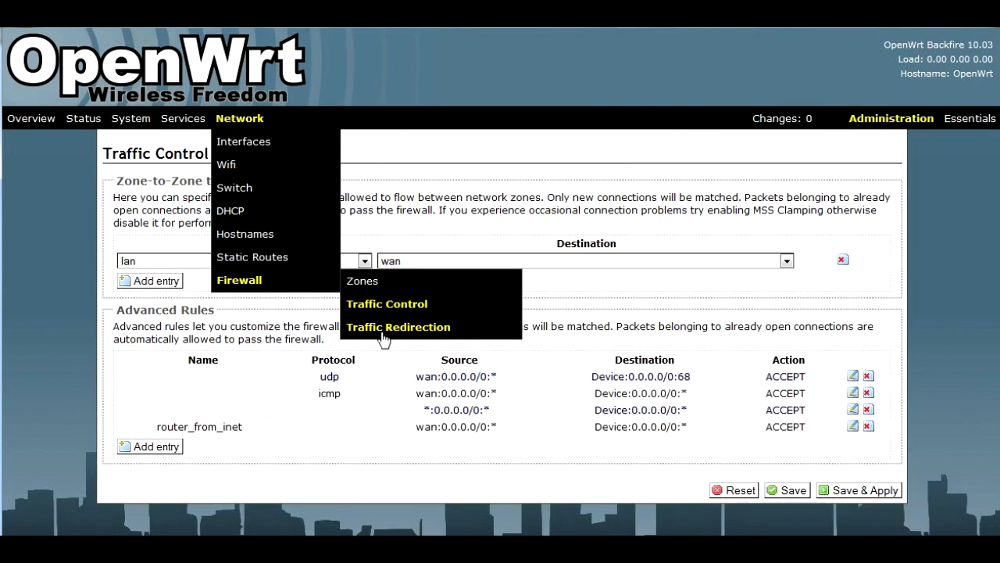
Show the Traffic Redirection rules with router_self forwarding WAN TCP port 80 to 192.168.1.1:80
click(398, 327)
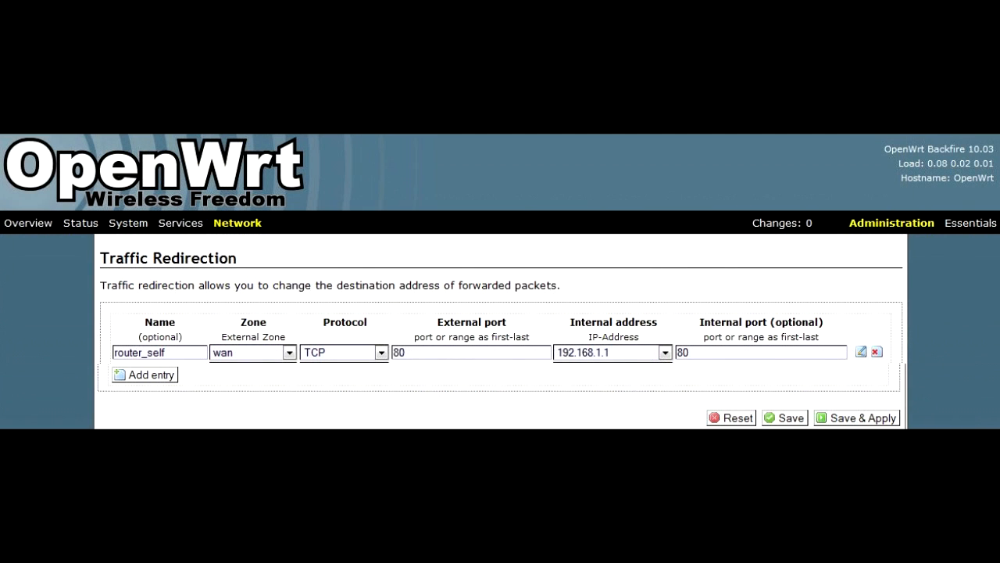